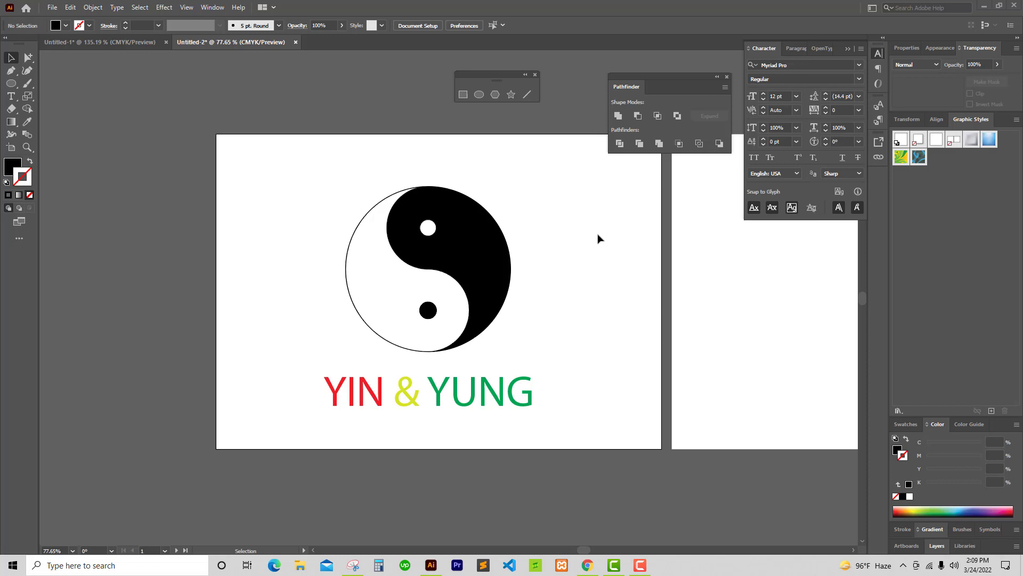
Draw a black circle about 90 mm in diameter on the empty second artboard with the Ellipse tool
left_click_drag(621, 230, 249, 228)
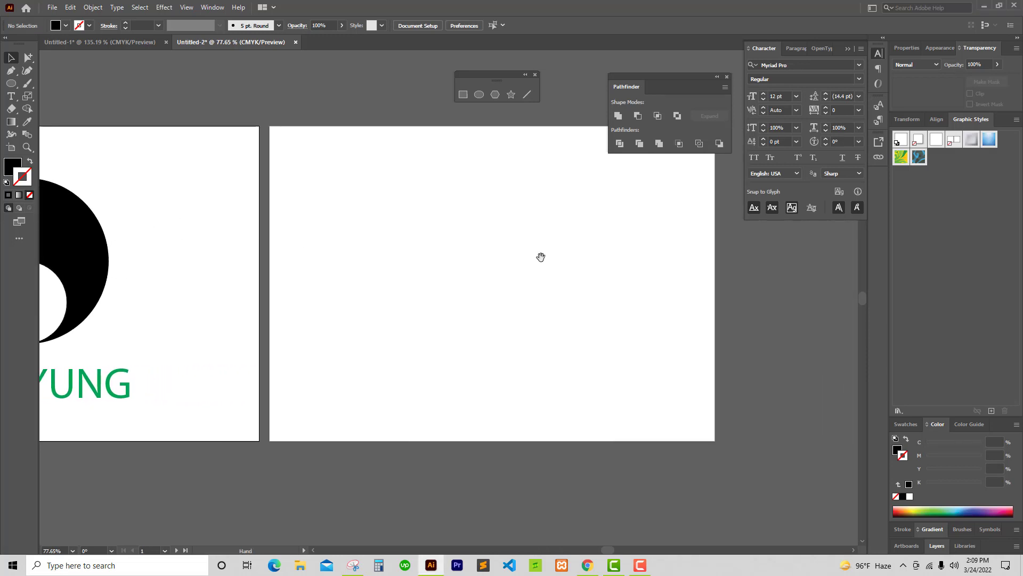
key("ctrl+space")
left_click(477, 237)
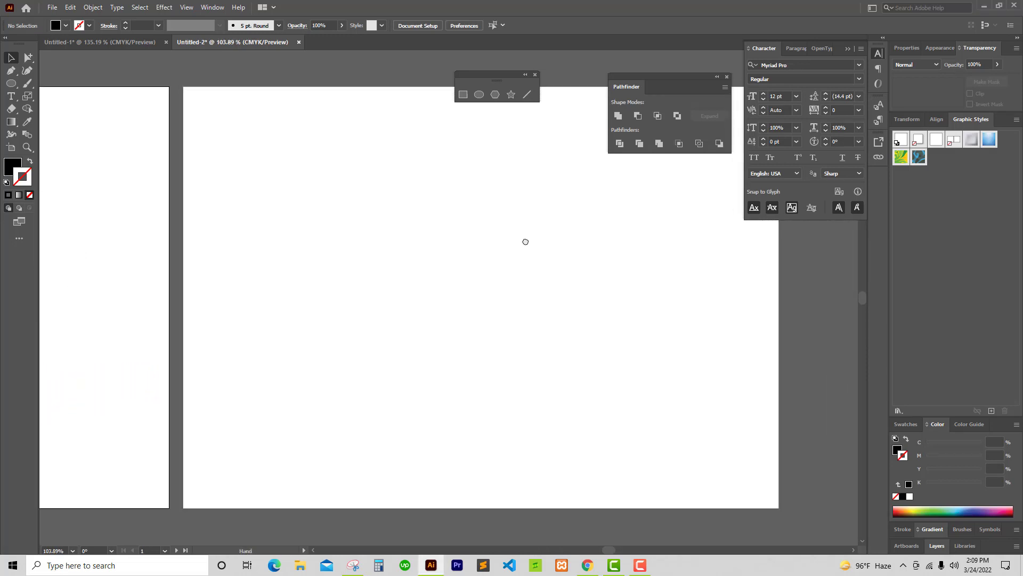
left_click_drag(526, 240, 523, 255)
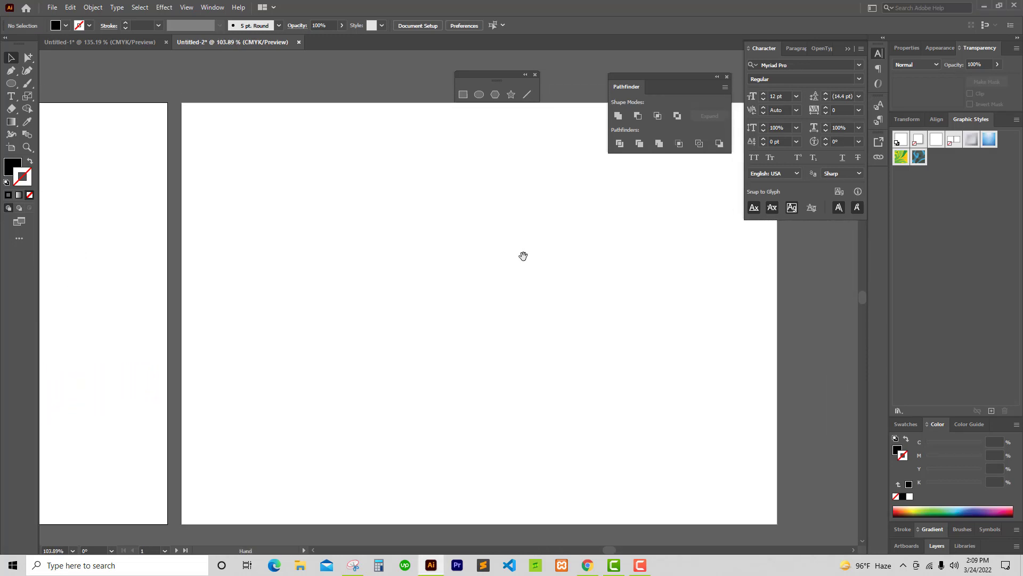
left_click(10, 83)
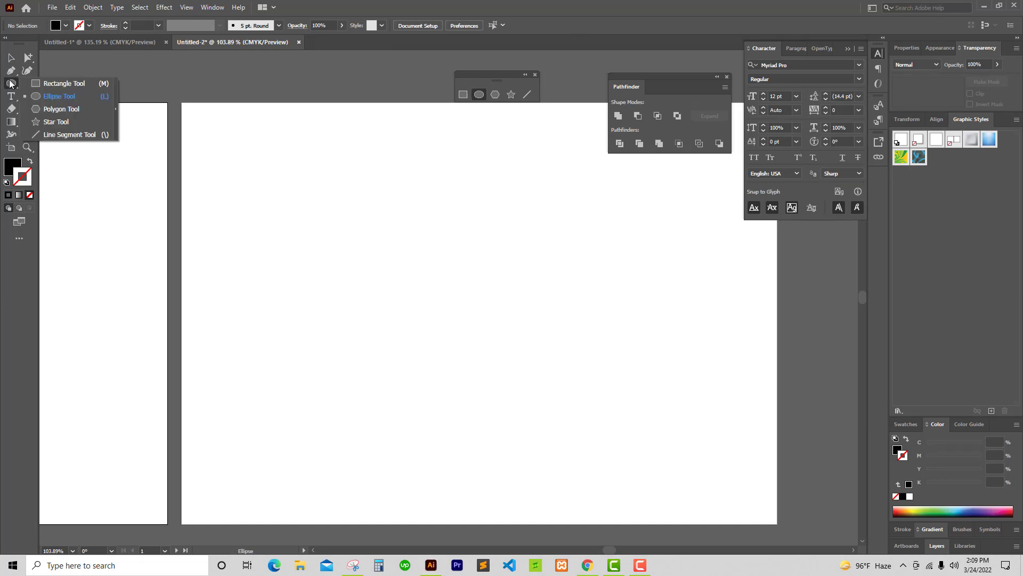
left_click(57, 97)
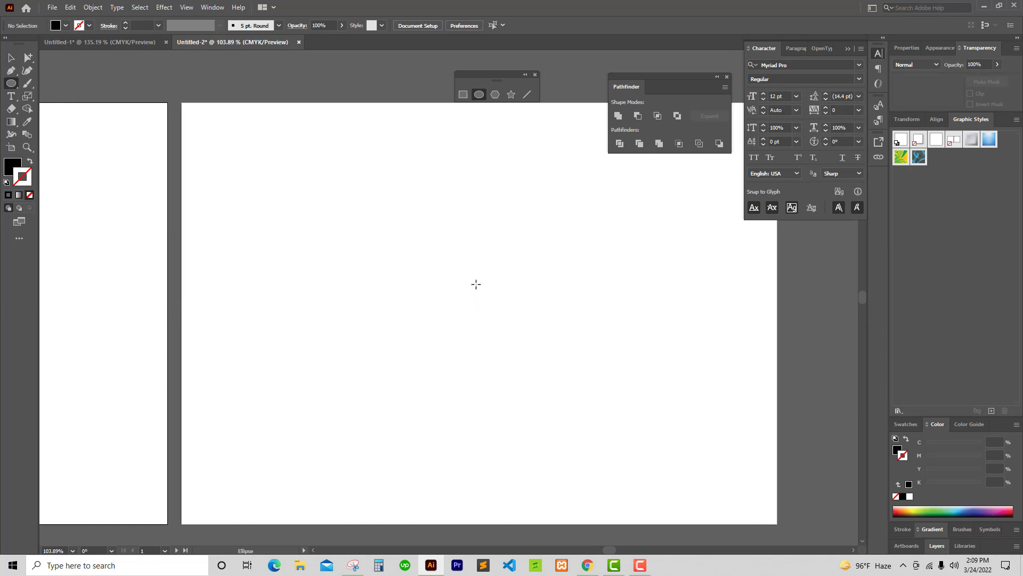
left_click_drag(462, 252, 504, 339)
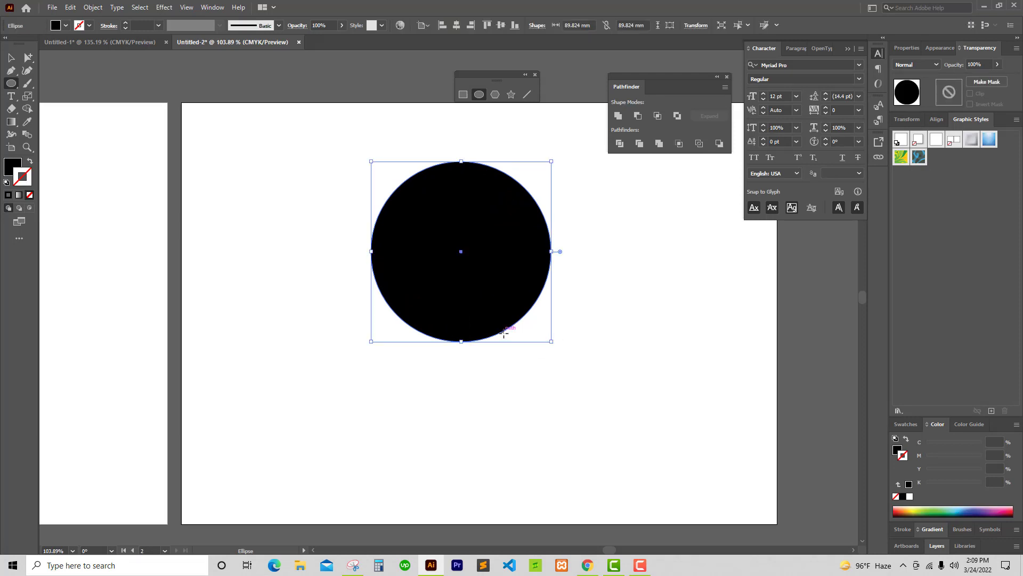
key("v")
left_click(648, 262)
mouse_move(475, 257)
left_mouse_down()
mouse_move(480, 270)
mouse_move(466, 267)
left_mouse_up()
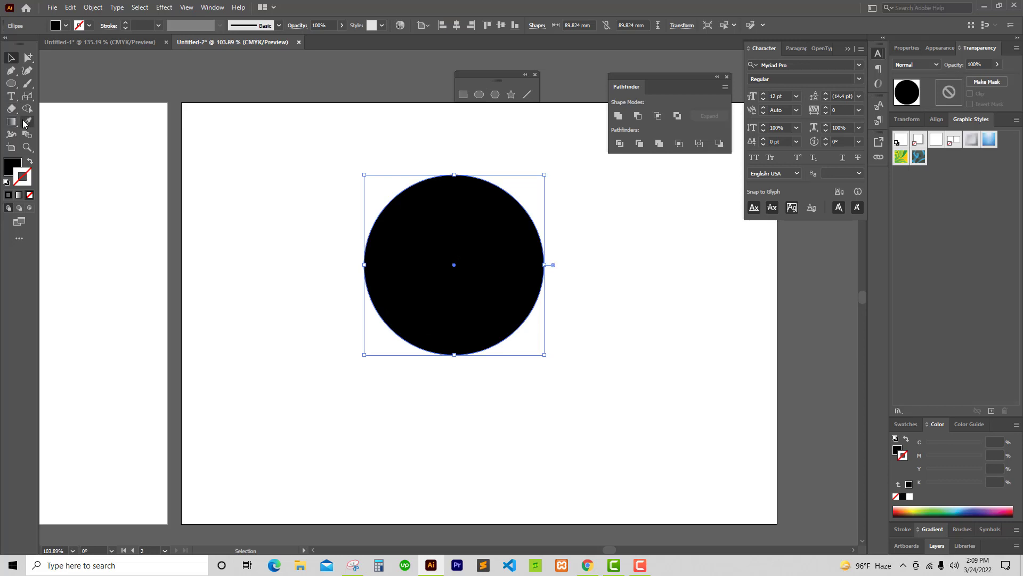
Give the circle a white fill sampled from the artboard and a black 1 pt stroke, and move it slightly lower
left_click(25, 125)
left_click(324, 190)
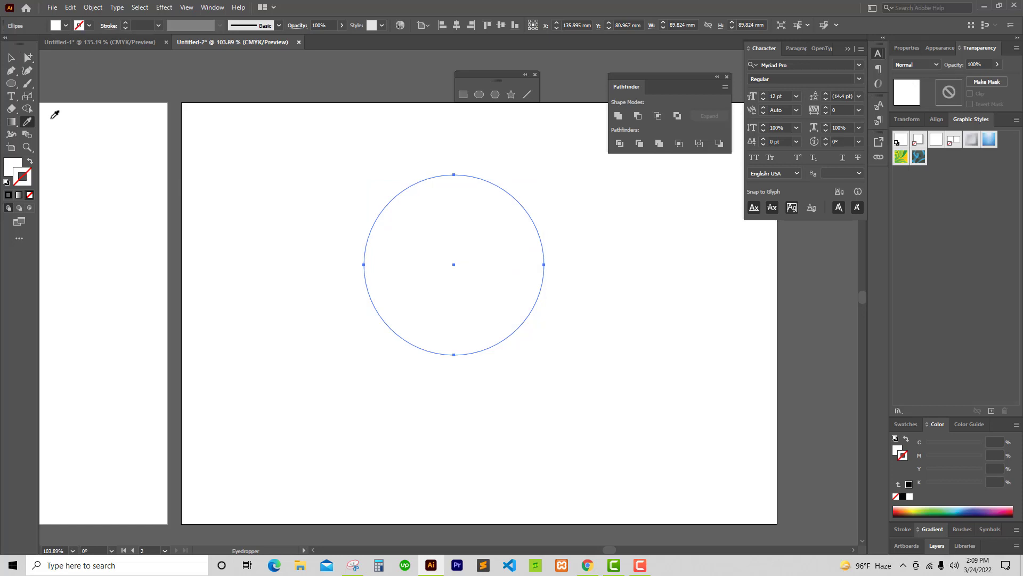
left_click(89, 26)
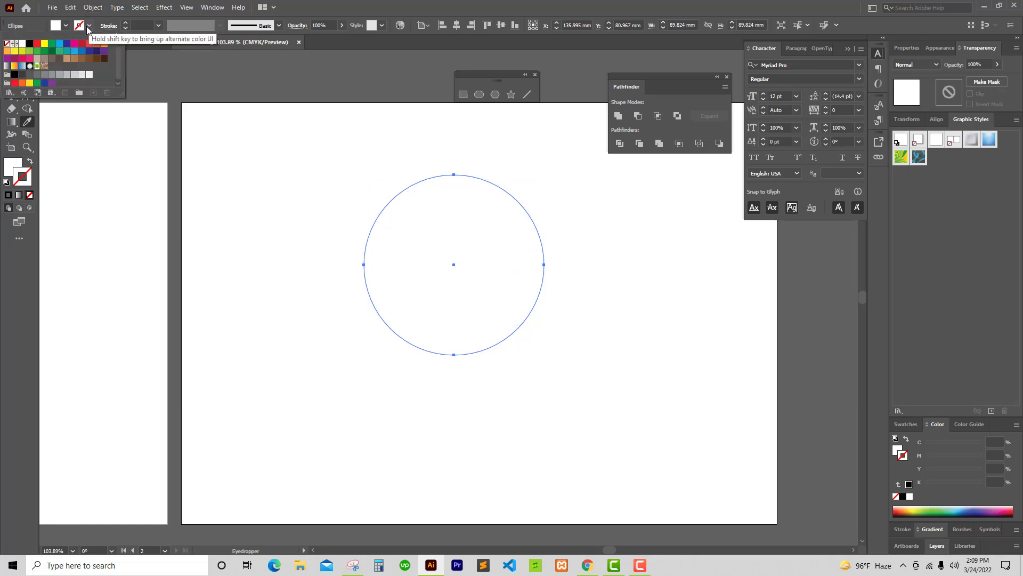
left_click(30, 45)
key("Escape")
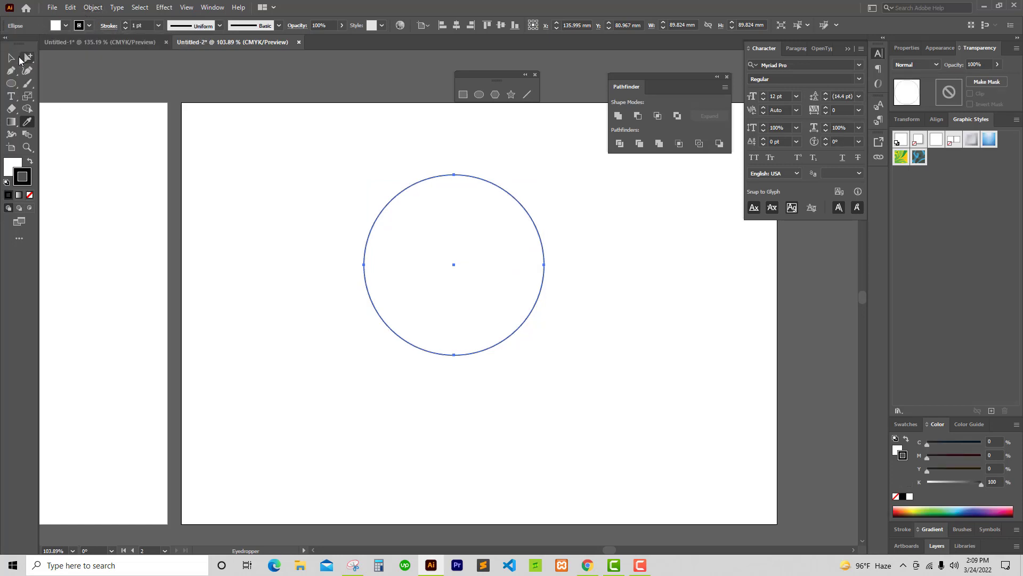
key("v")
left_click(229, 175)
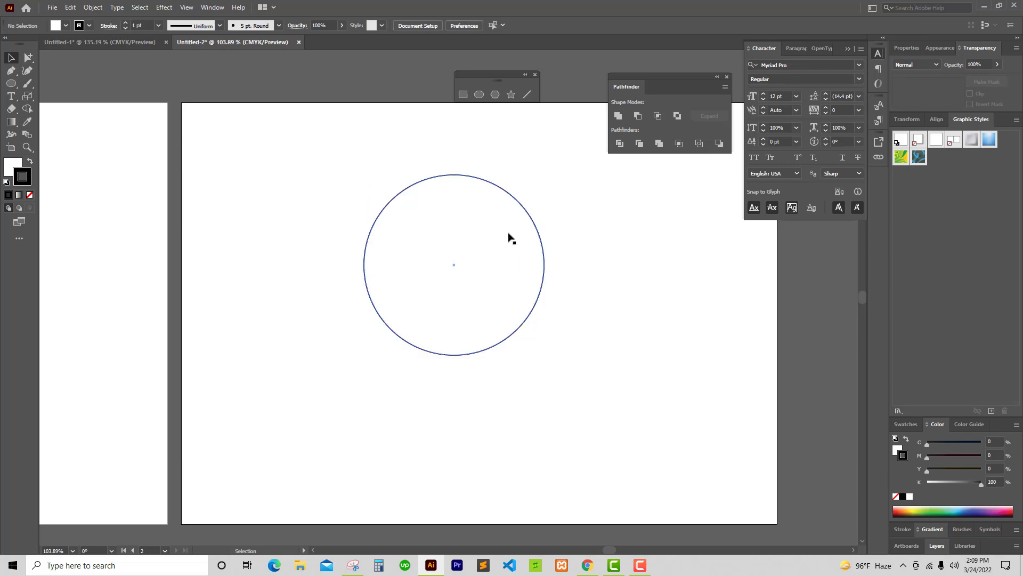
left_click_drag(511, 241, 522, 269)
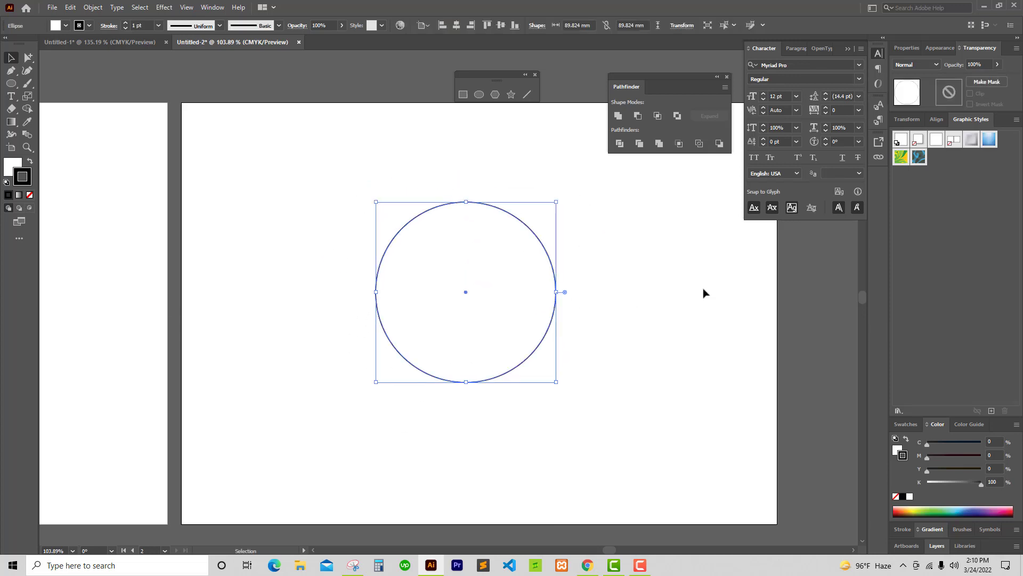
Duplicate the circle exactly in place in front of the original
key("ctrl+c")
key("ctrl+f")
left_click(651, 235)
left_click_drag(503, 218, 520, 229)
key("ctrl+z")
Scale the front copy of the circle uniformly to 50%
key("s")
key("Return")
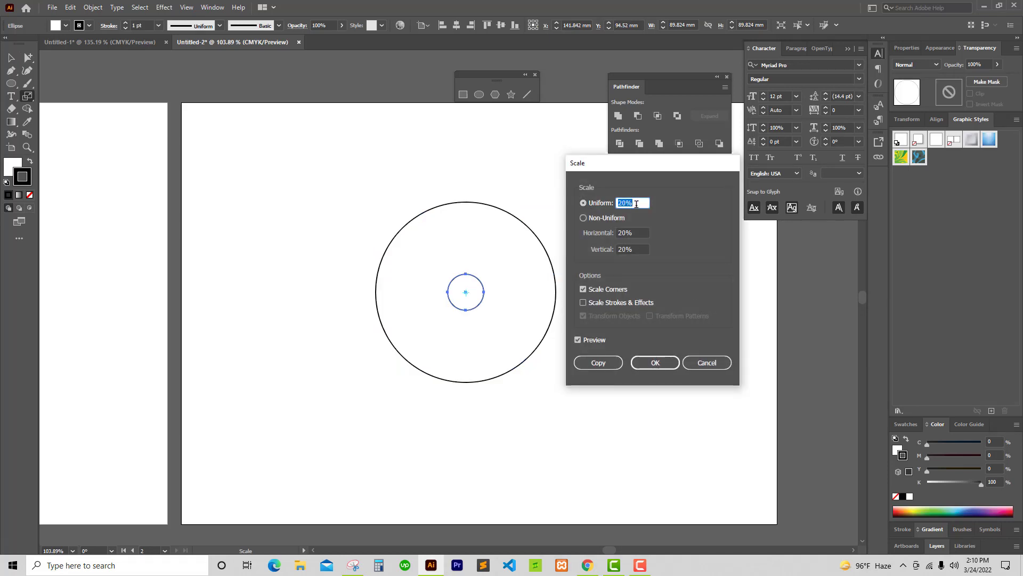
type("50")
left_click(657, 362)
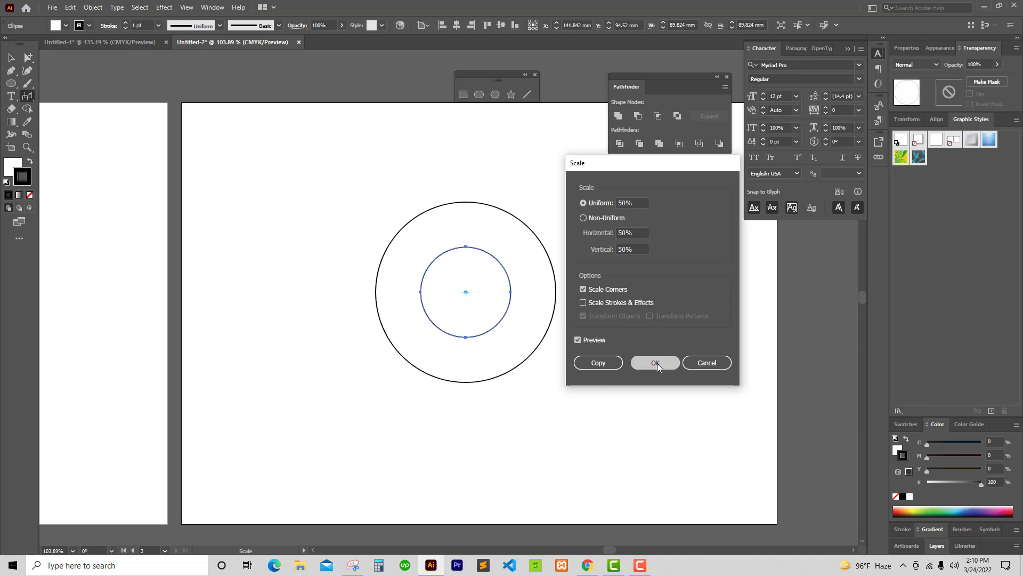
key("v")
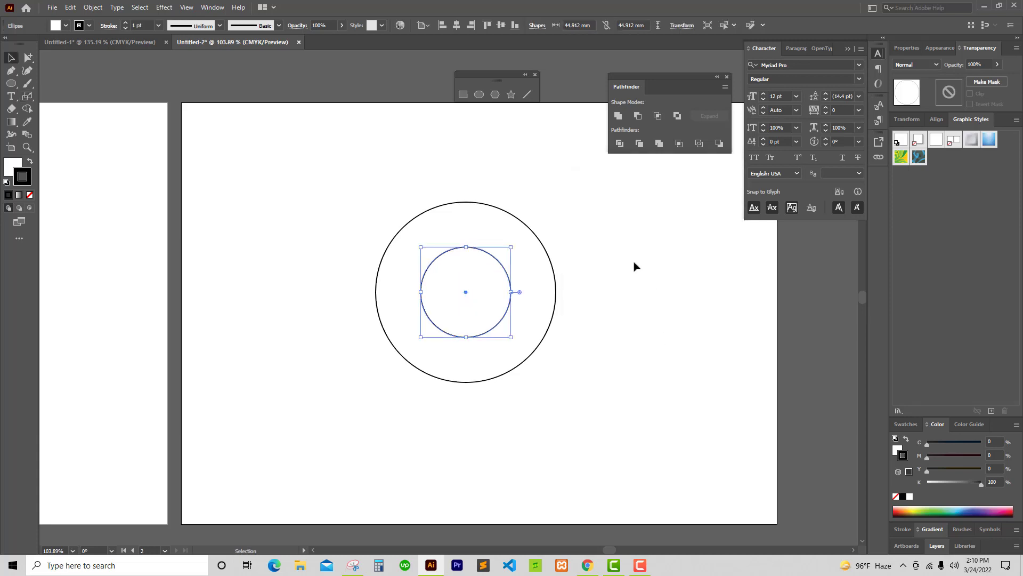
left_click(639, 256)
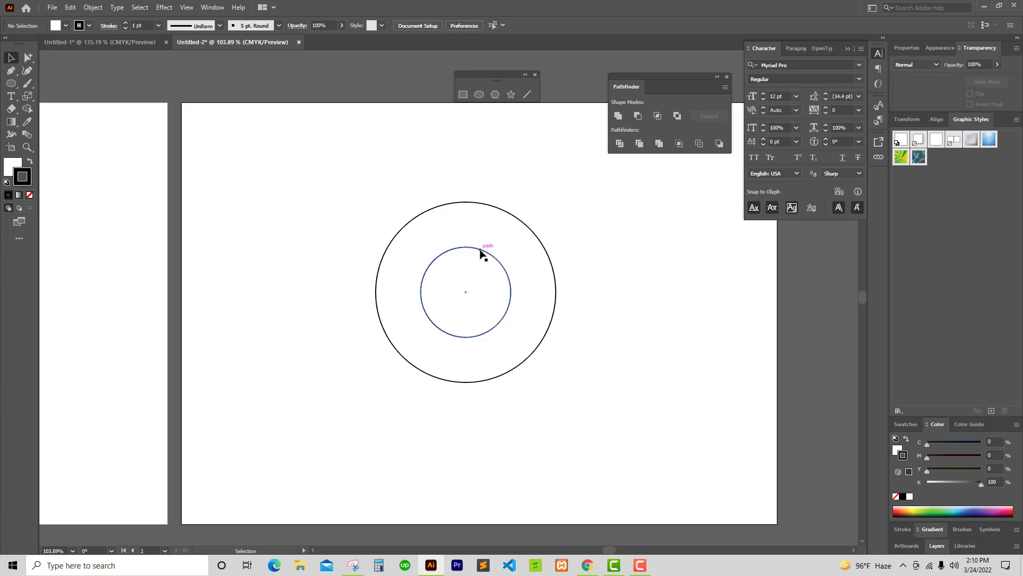
Duplicate the inner circle in place and scale the copy uniformly to 20%
left_click(480, 252)
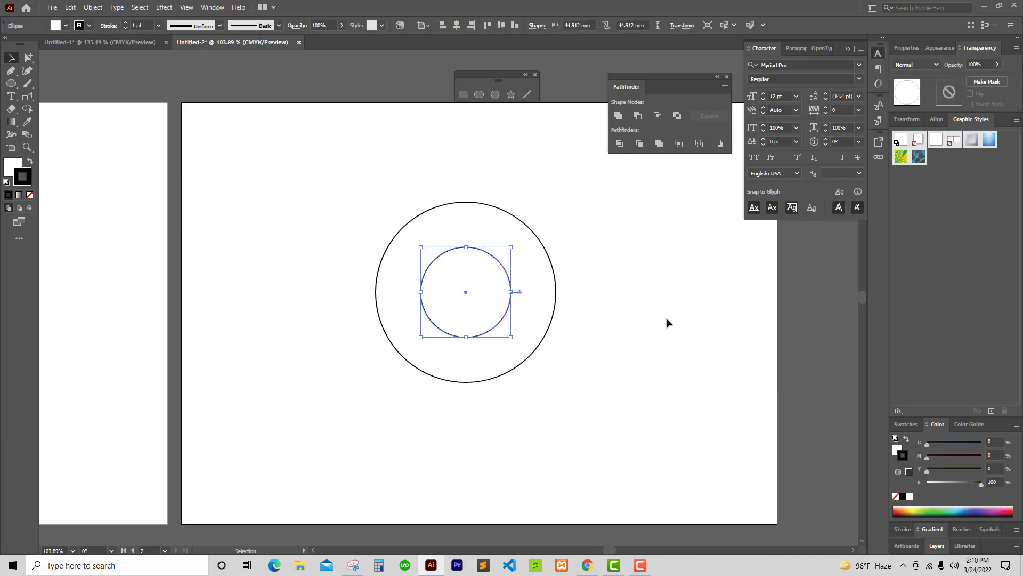
key("ctrl")
key("ctrl")
key("s")
key("Return")
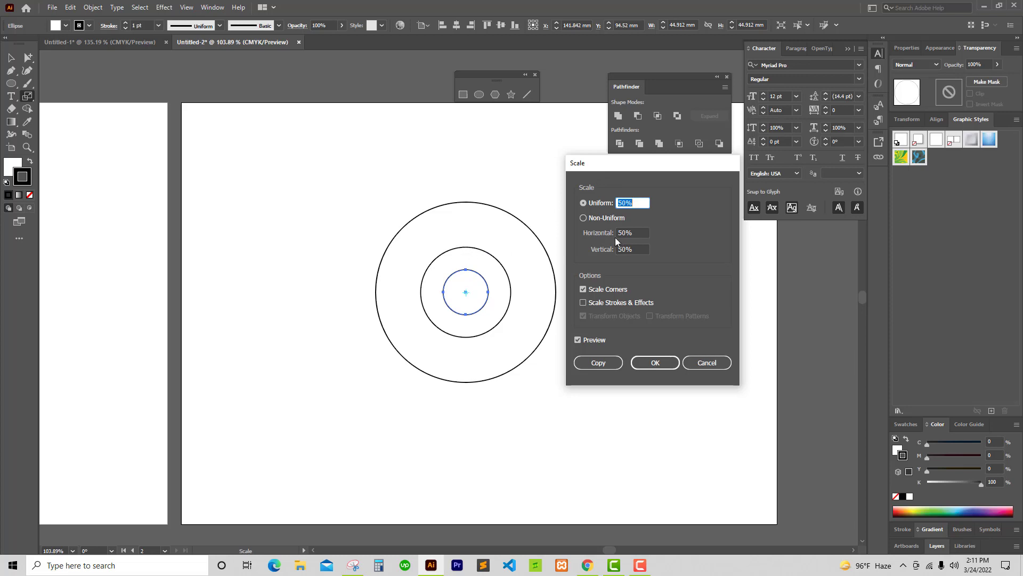
type("20")
left_click(668, 364)
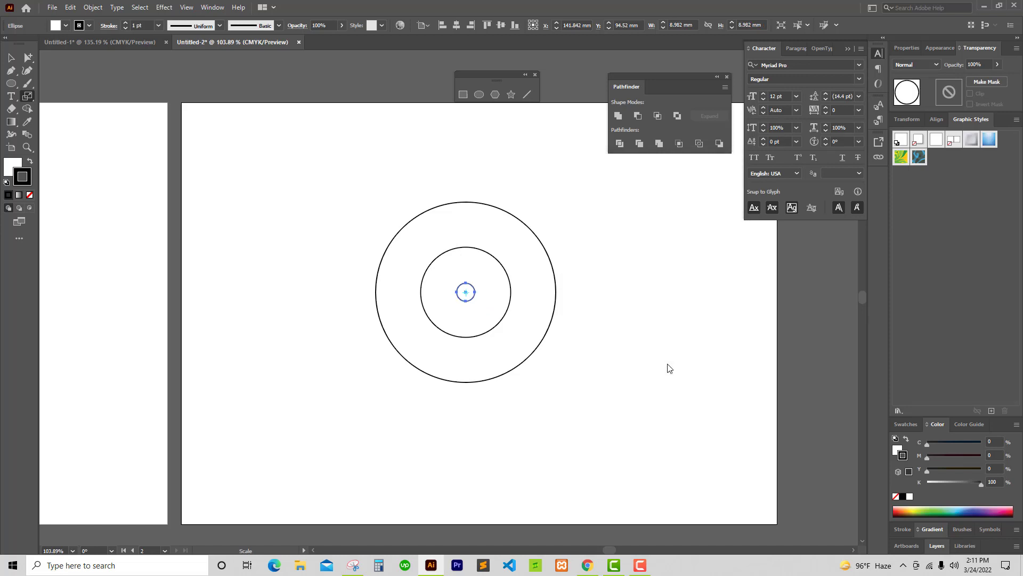
key("v")
left_click(661, 294)
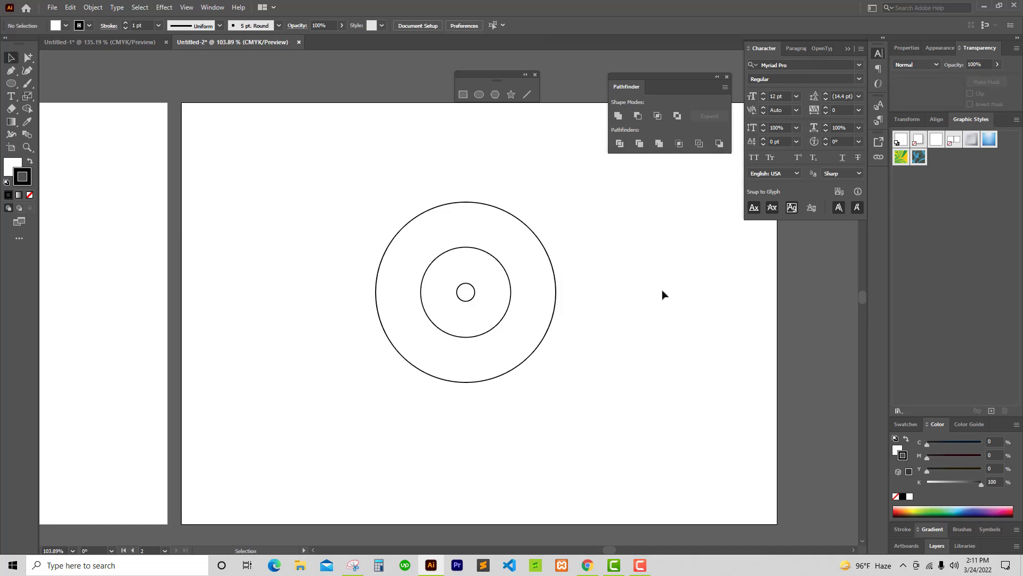
Group the middle circle with the small circle at its centre
left_click(452, 253)
left_click(475, 292, "shift")
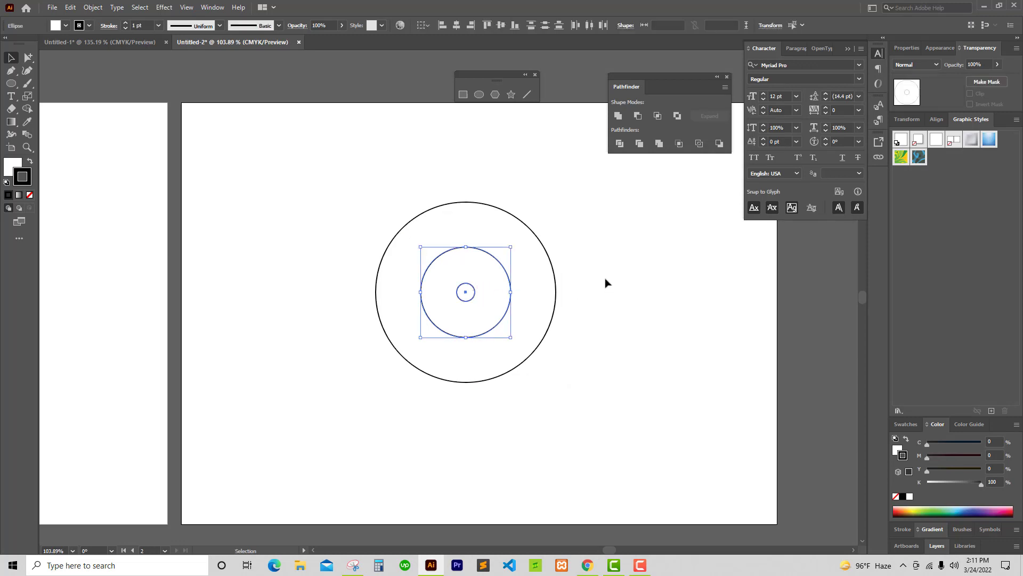
key("a")
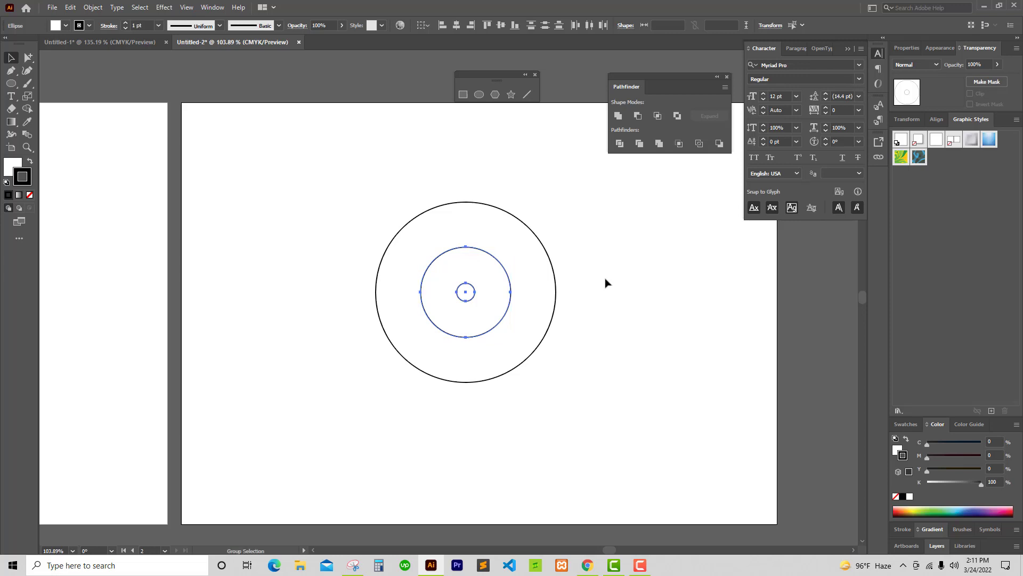
key("v")
left_click(612, 254)
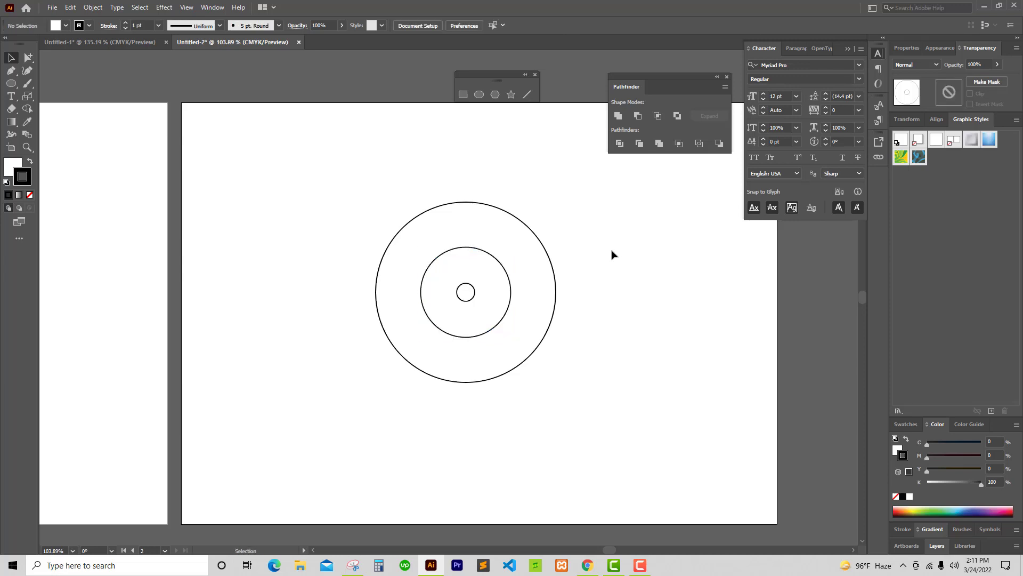
Move the grouped circles straight down by about 22.46 mm so they touch the bottom edge of the large circle
left_click(467, 250)
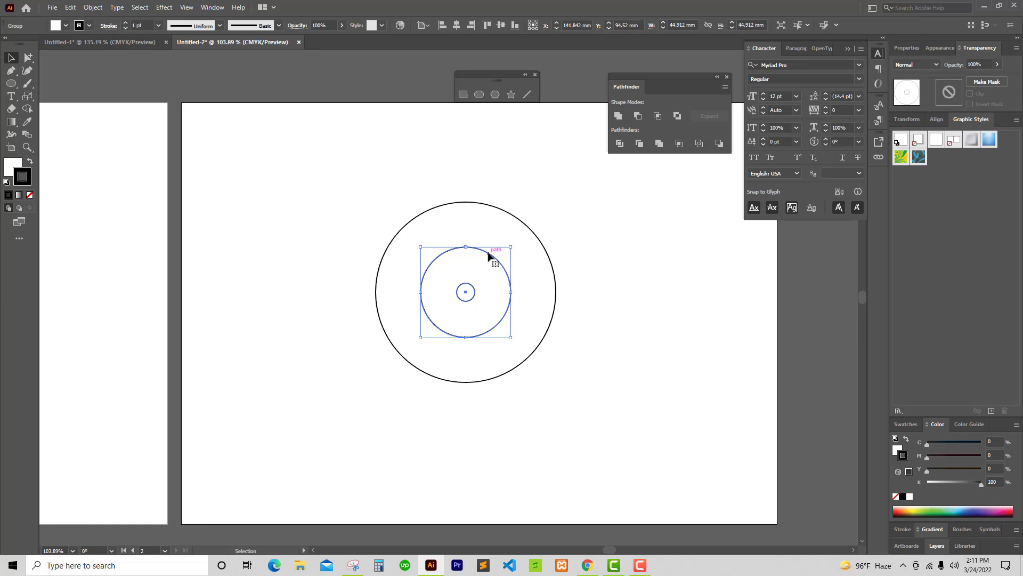
left_click_drag(489, 256, 489, 301)
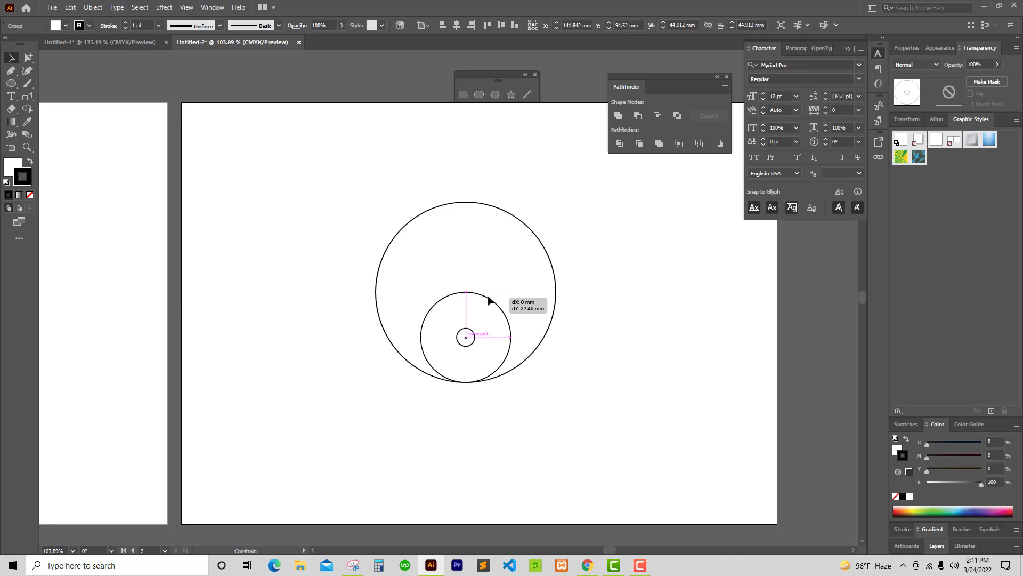
left_click_drag(488, 300, 488, 300)
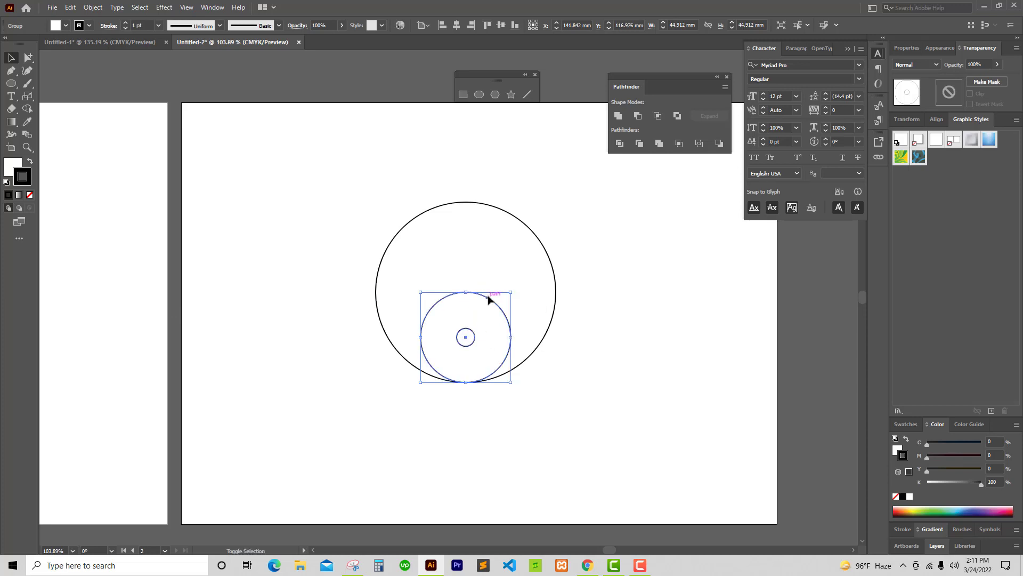
left_click(659, 277)
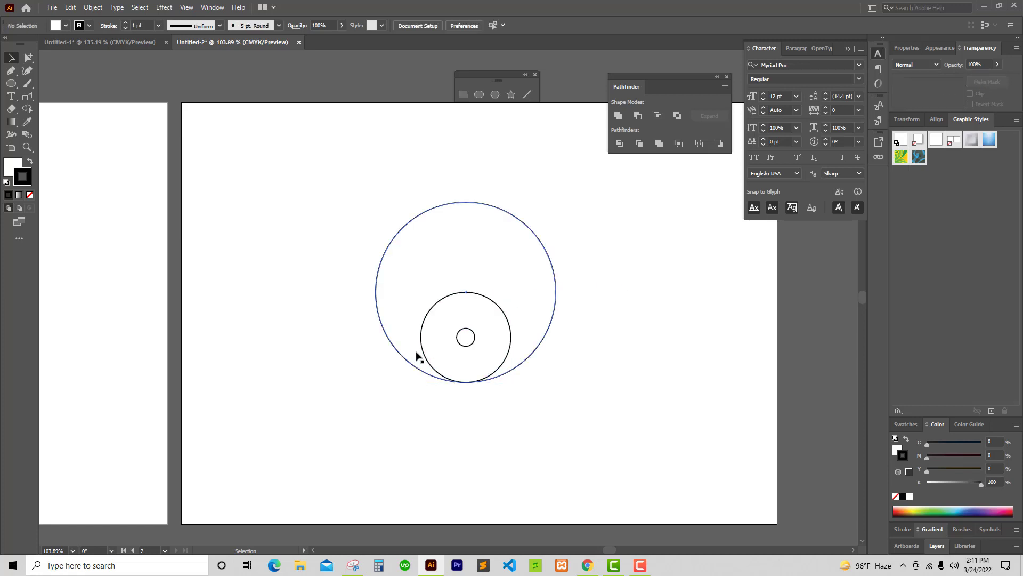
Duplicate the circle group straight up so the copy sits directly above it, touching the large circle's top edge
left_click(469, 332)
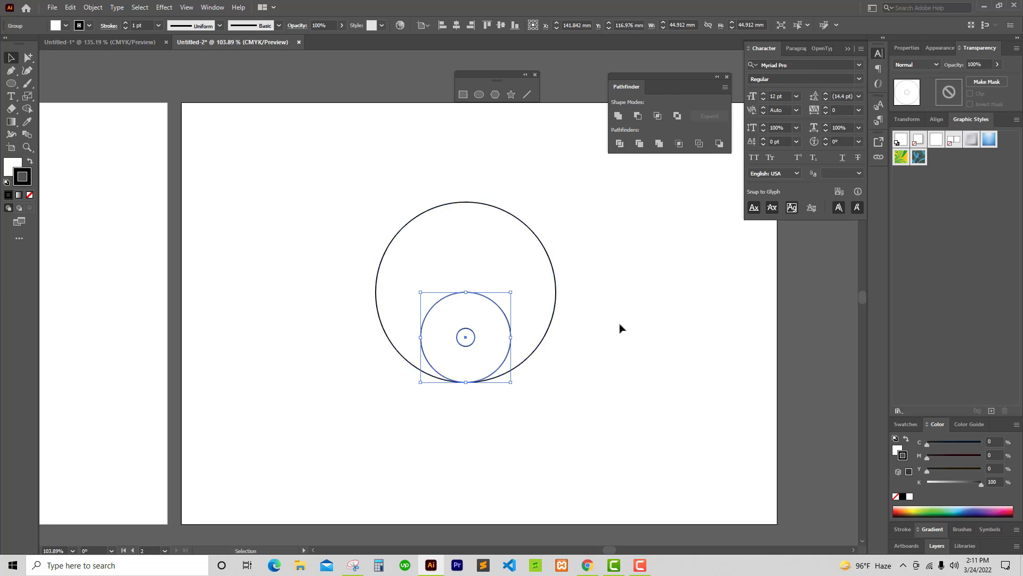
left_click(625, 279)
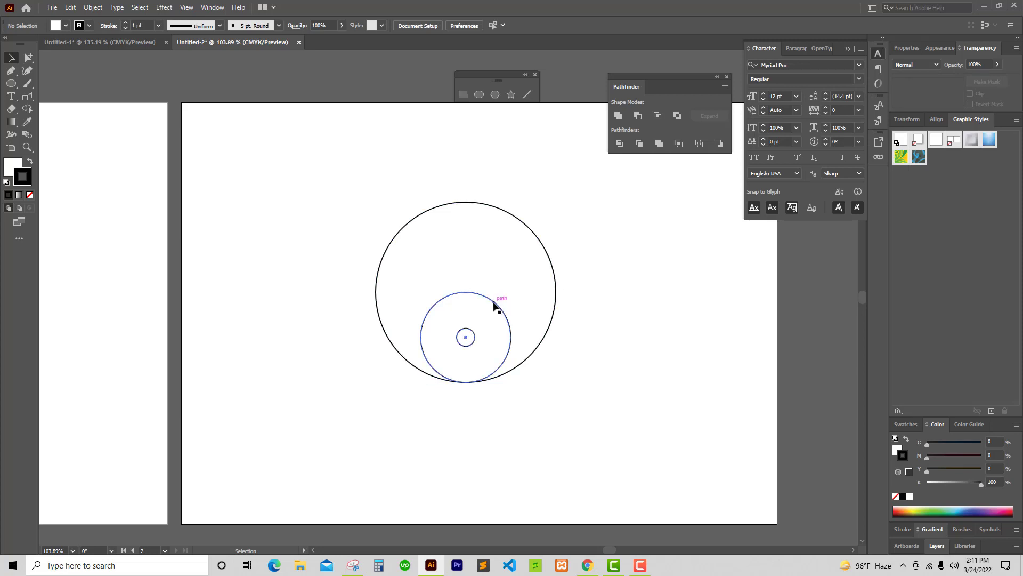
left_click_drag(493, 303, 485, 213)
left_click(599, 208)
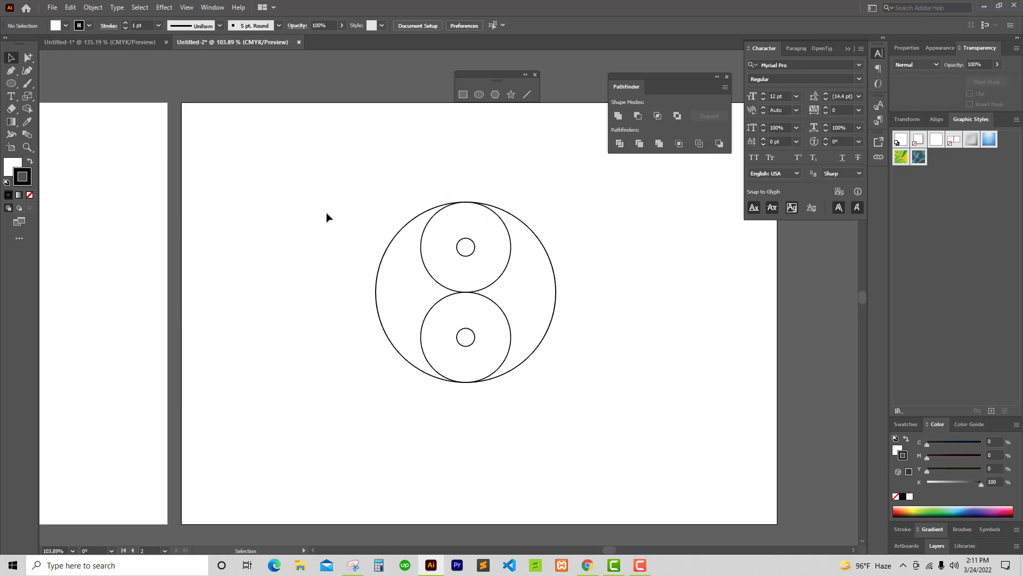
With Shape Builder, merge the right crescent with the upper medium circle and the left crescent with the lower medium circle
left_click_drag(275, 167, 696, 437)
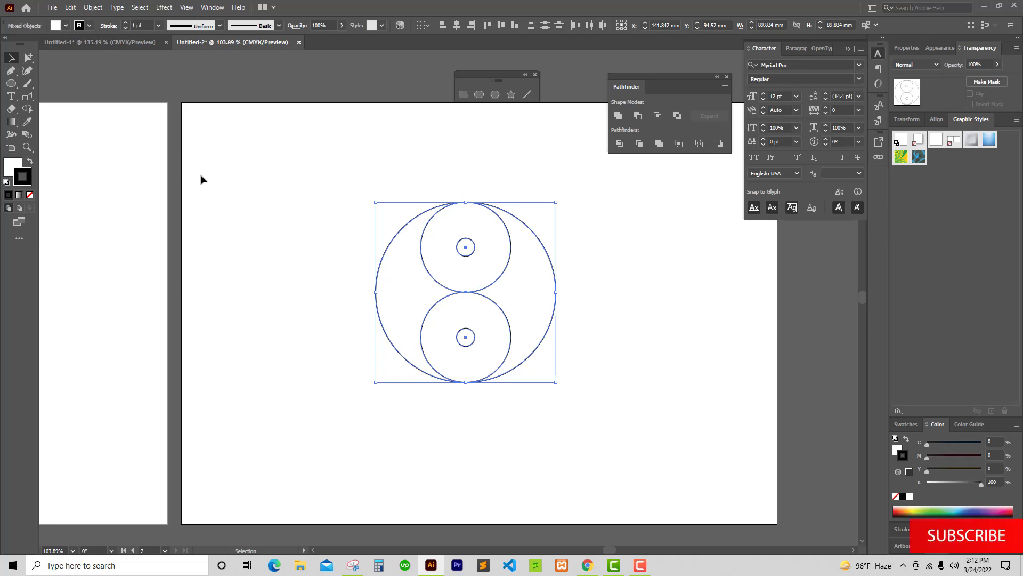
left_click(27, 109)
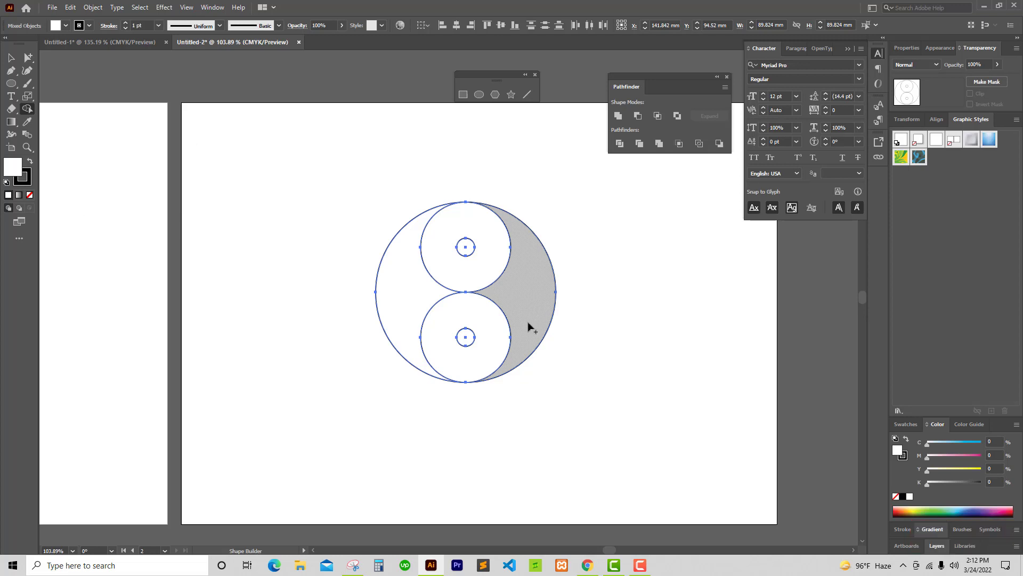
left_click_drag(530, 321, 502, 248)
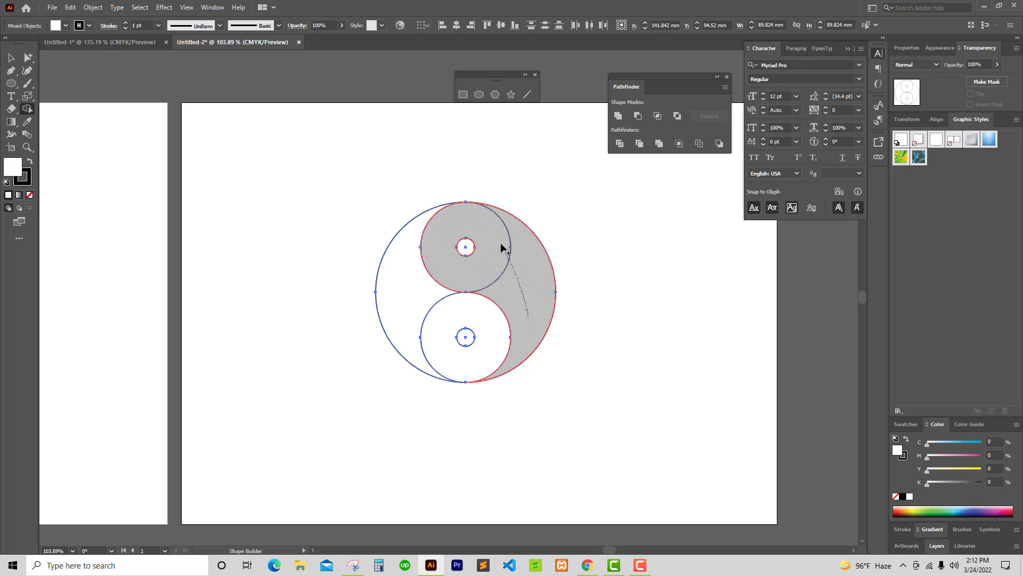
left_click_drag(502, 248, 503, 250)
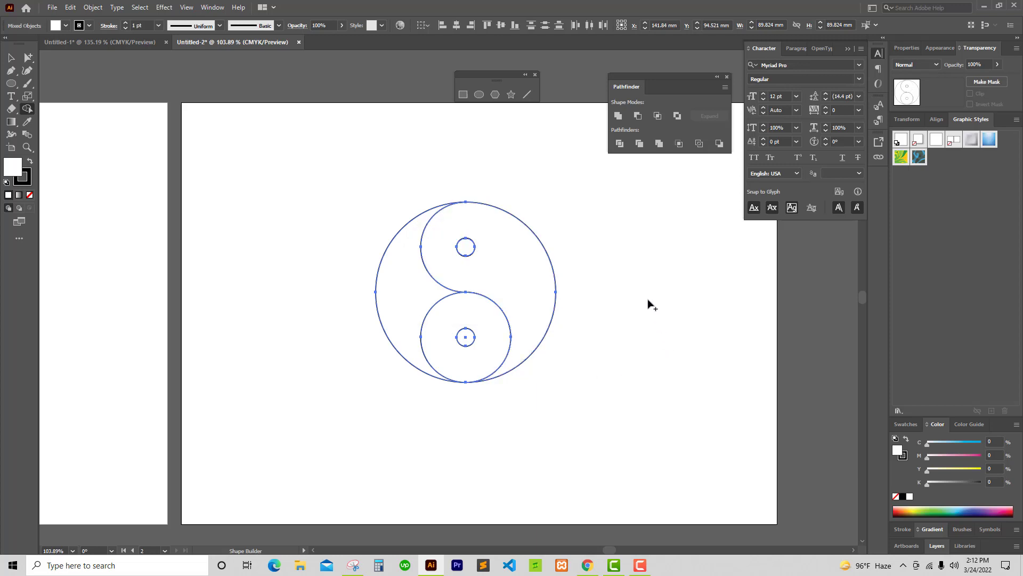
left_click_drag(403, 268, 434, 336)
key("v")
left_click(593, 251)
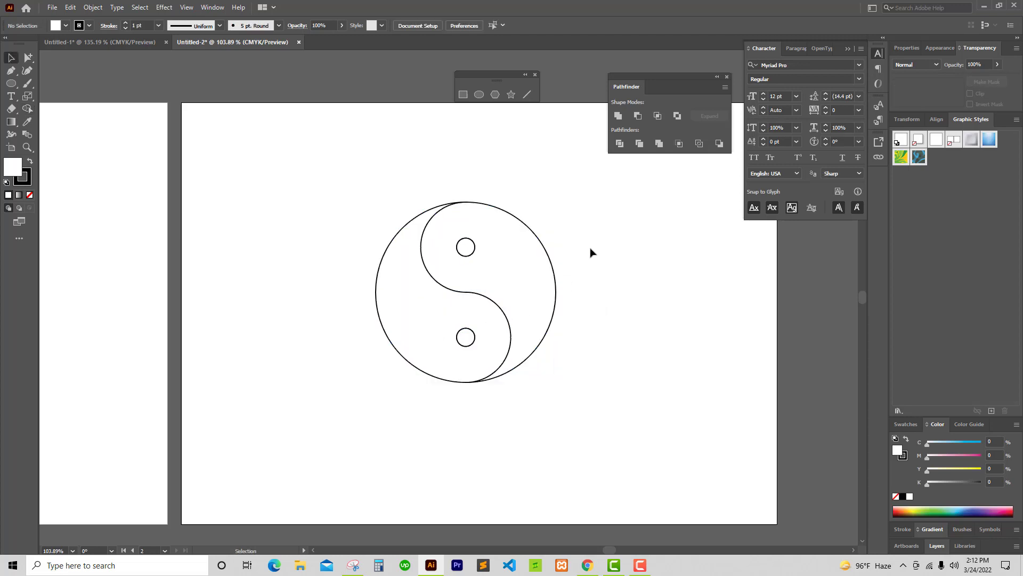
Fill the right half of the yin-yang symbol, including its upper lobe, with black
key("a")
left_click(537, 238)
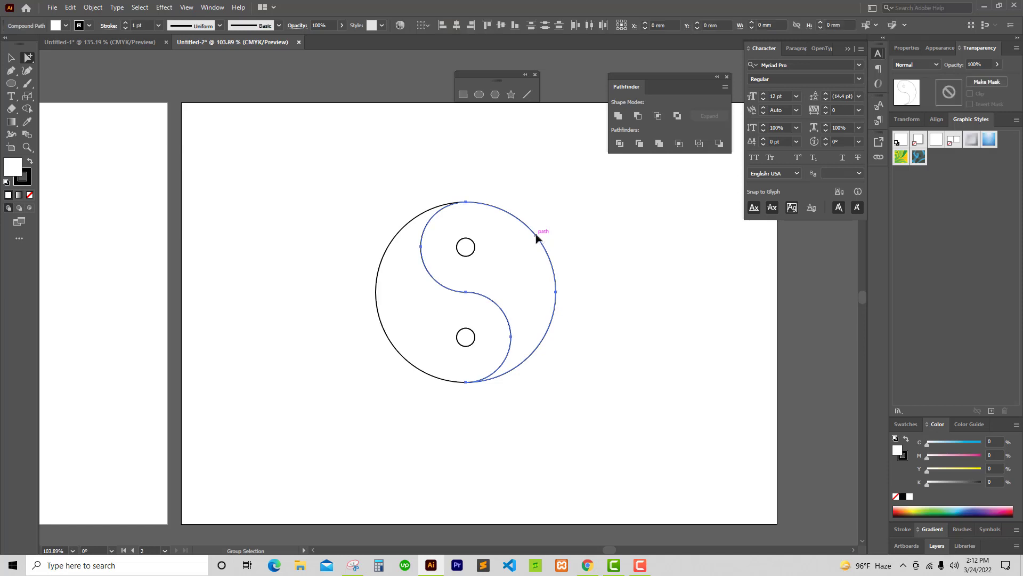
left_click(62, 28)
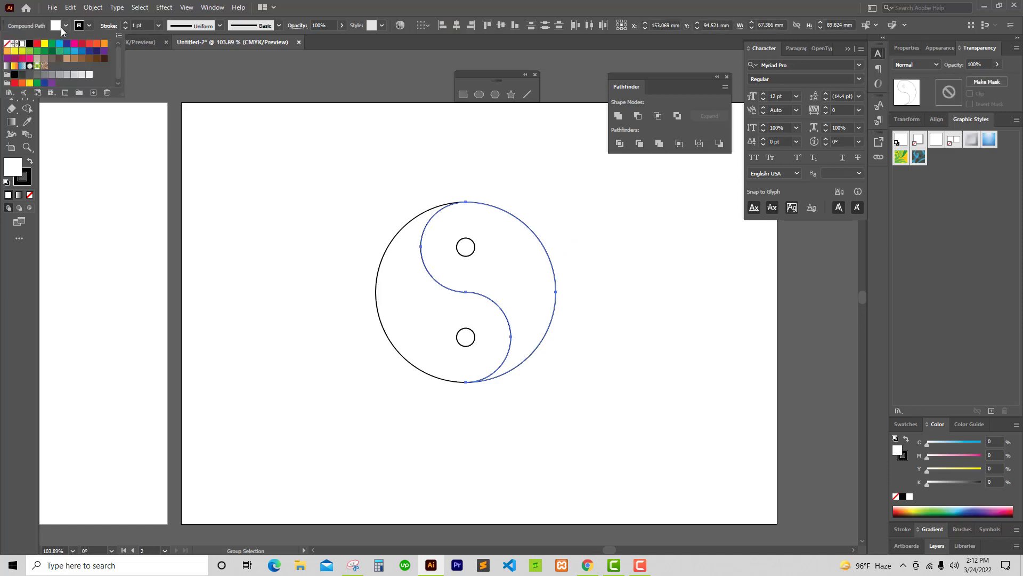
left_click(29, 44)
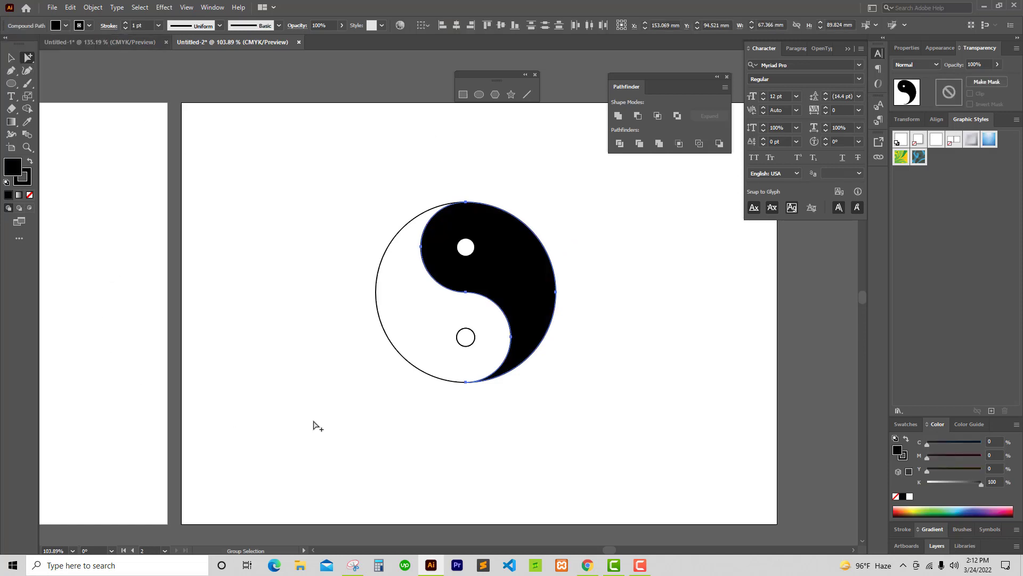
Make the small lower circle black by sampling the black half with the Eyedropper, and clear the selection
left_click(463, 332)
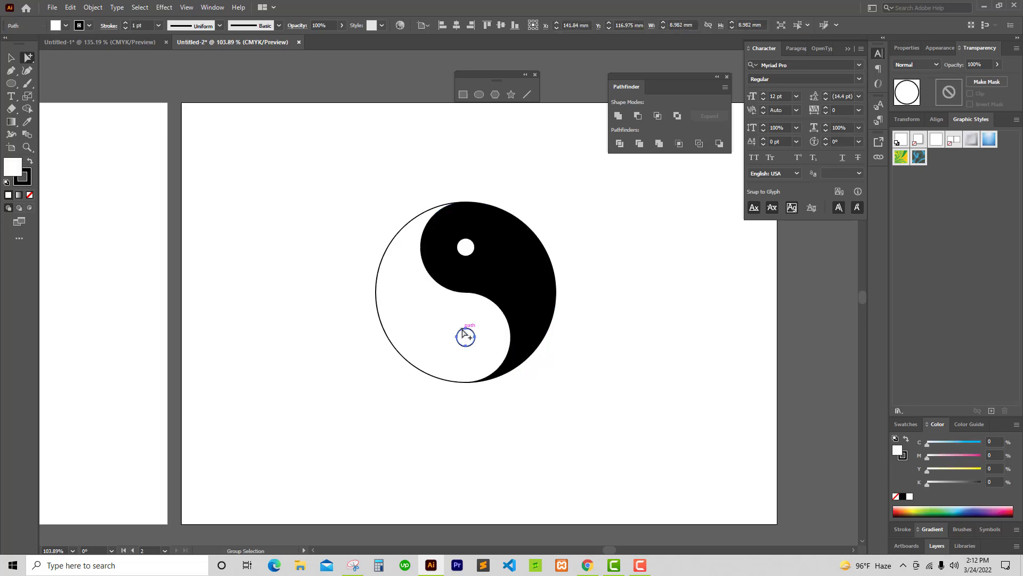
key("i")
left_click(541, 267)
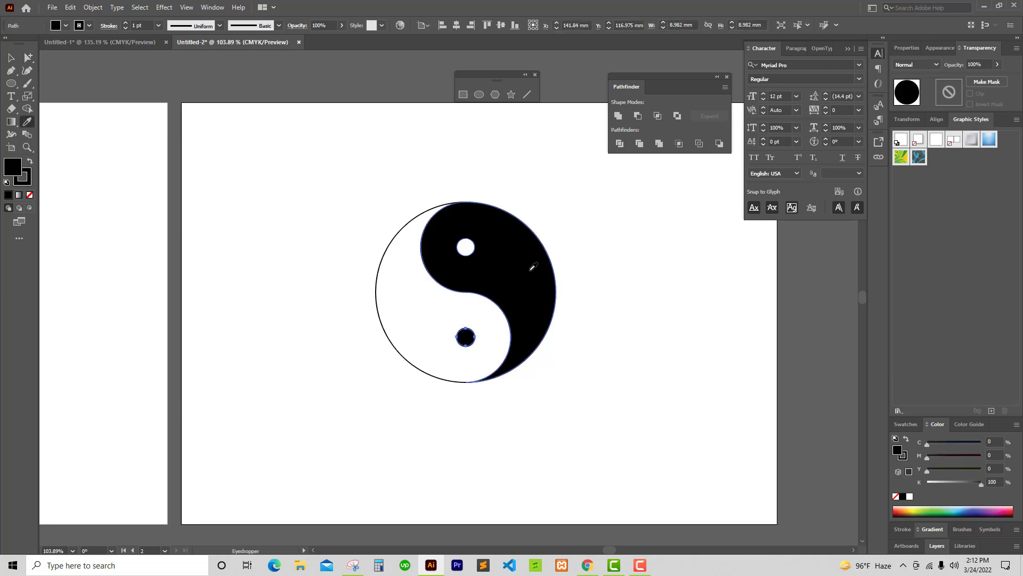
key("v")
left_click(593, 246)
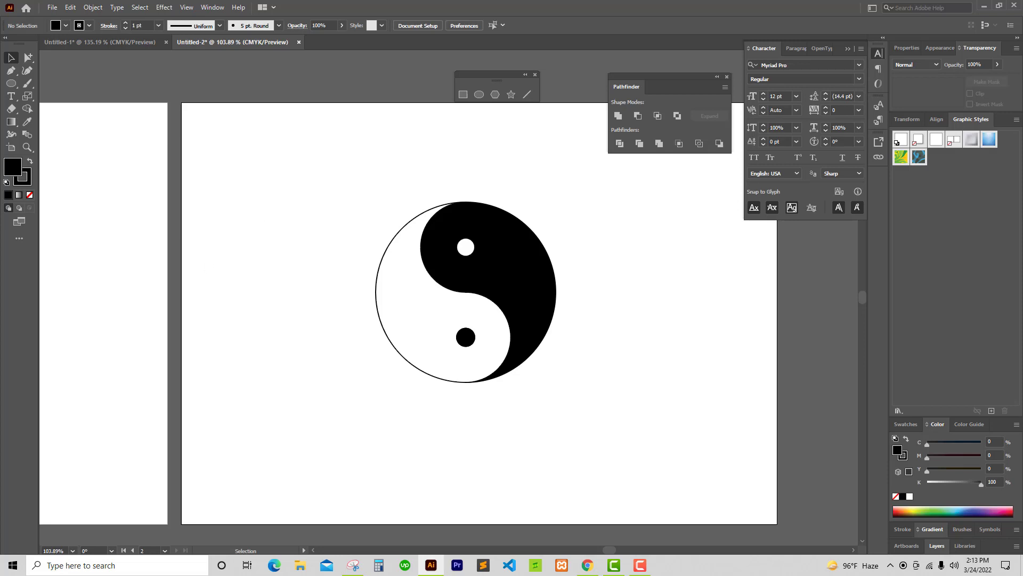
mouse_move(648, 555)
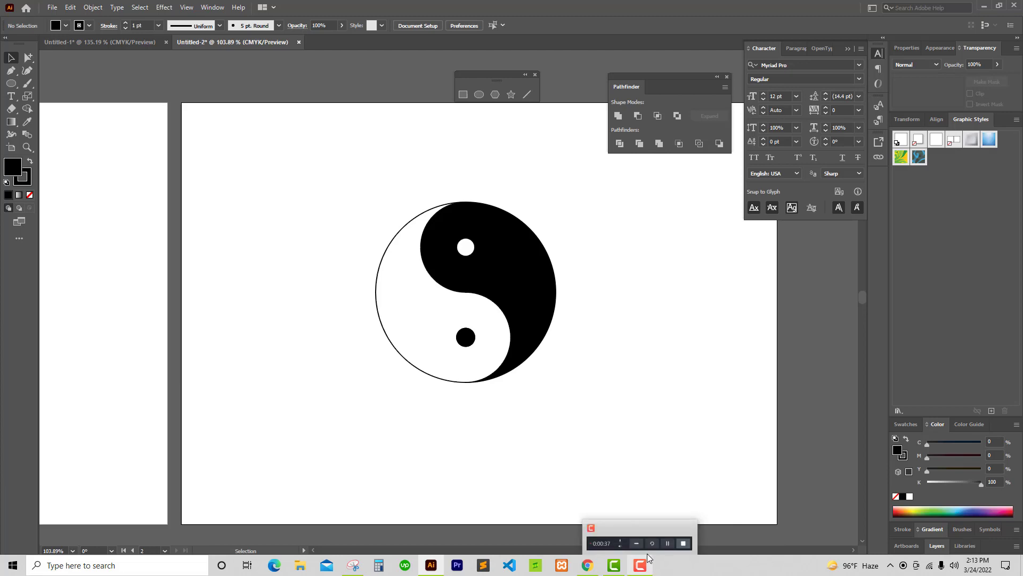